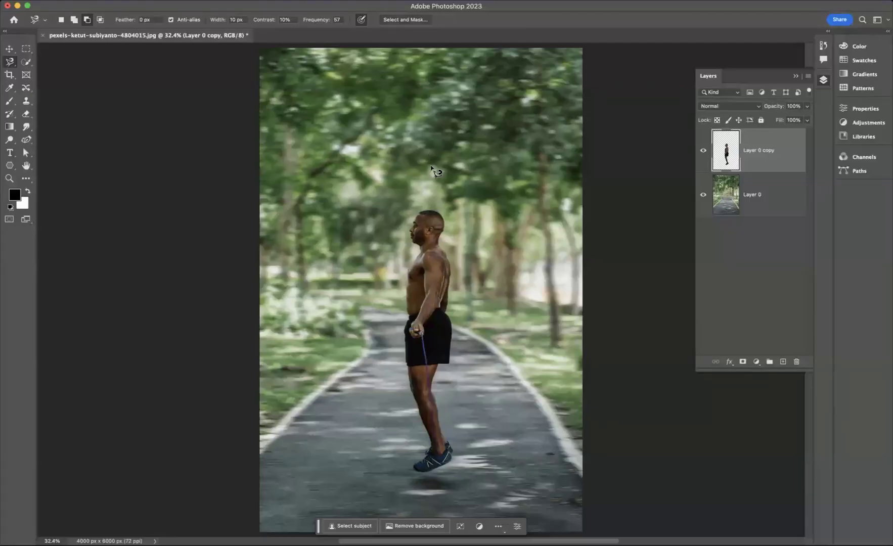
Switch from the Lasso tool to the Move tool with V
key("v")
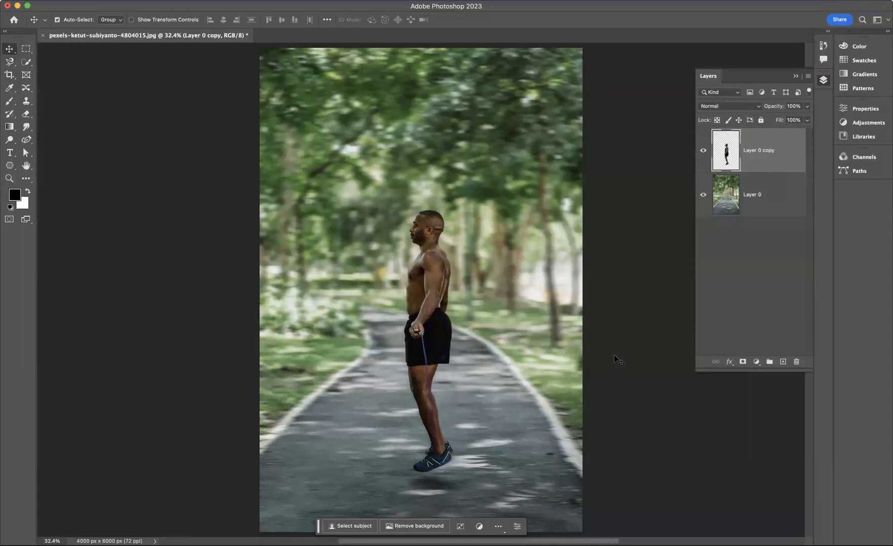
Free-transform the man's layer, test a tilt of about -8°, then undo back upright
key("super+t")
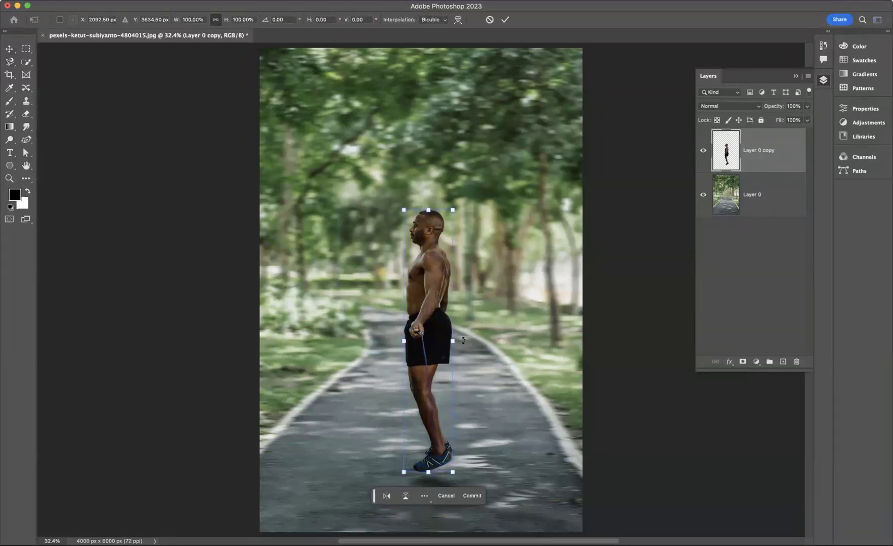
left_click_drag(463, 341, 485, 314)
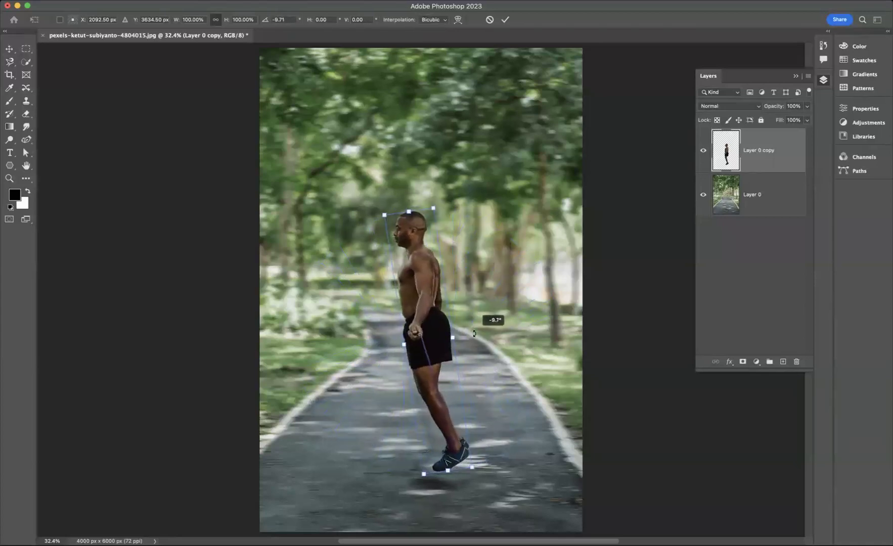
left_click_drag(484, 314, 473, 335)
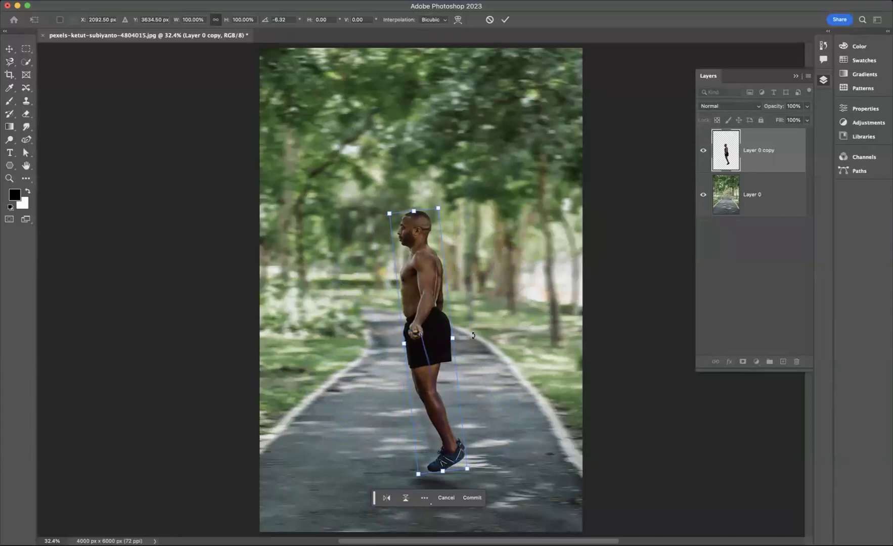
key("super+z")
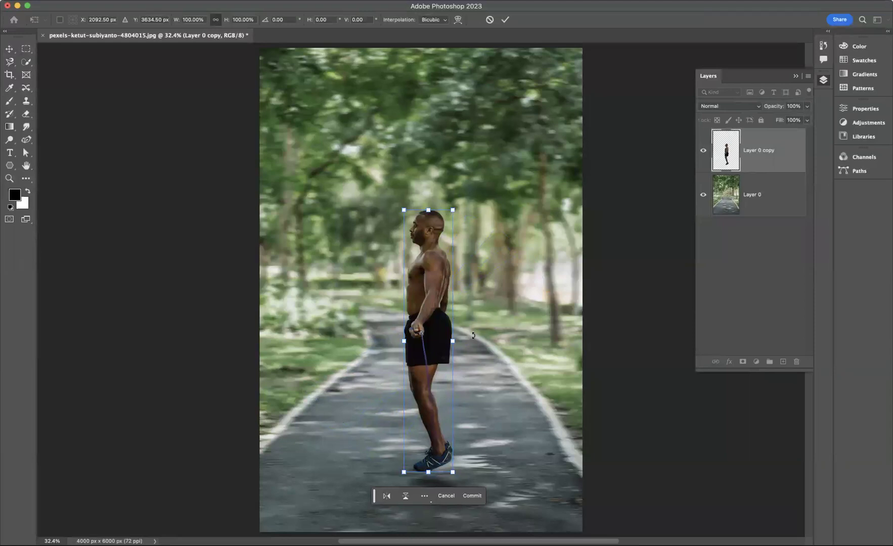
Set the transform pivot to top centre, test a 45° swing, then undo it
left_click(60, 20)
left_click(72, 16)
mouse_move(428, 201)
left_mouse_down()
mouse_move(398, 190)
mouse_move(439, 191)
left_mouse_up()
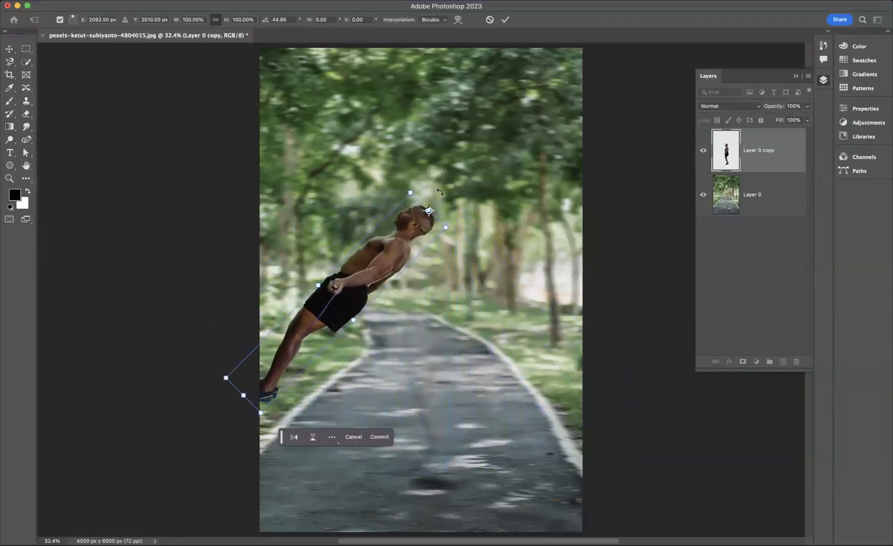
key("super+z")
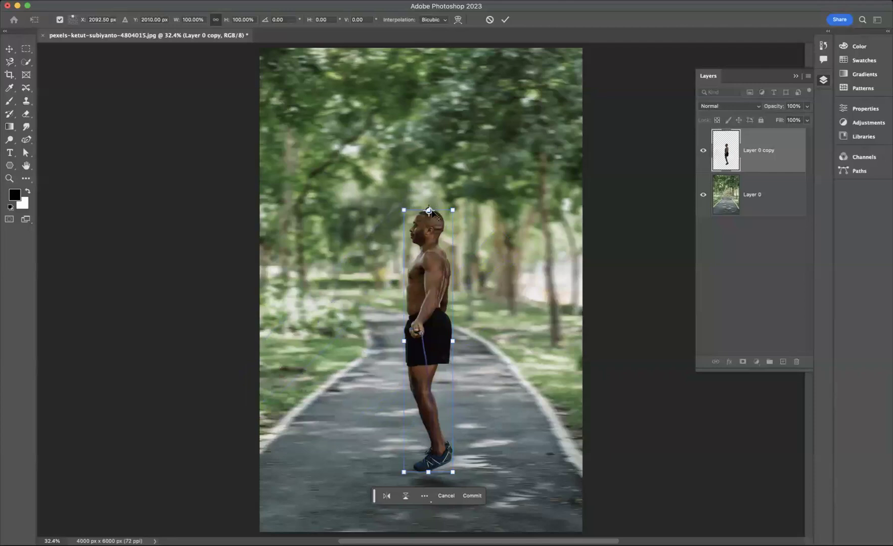
Move the pivot onto the man's upper back, then undo the trial tilt
mouse_move(428, 211)
left_mouse_down()
mouse_move(438, 324)
mouse_move(447, 282)
mouse_move(492, 268)
left_mouse_up()
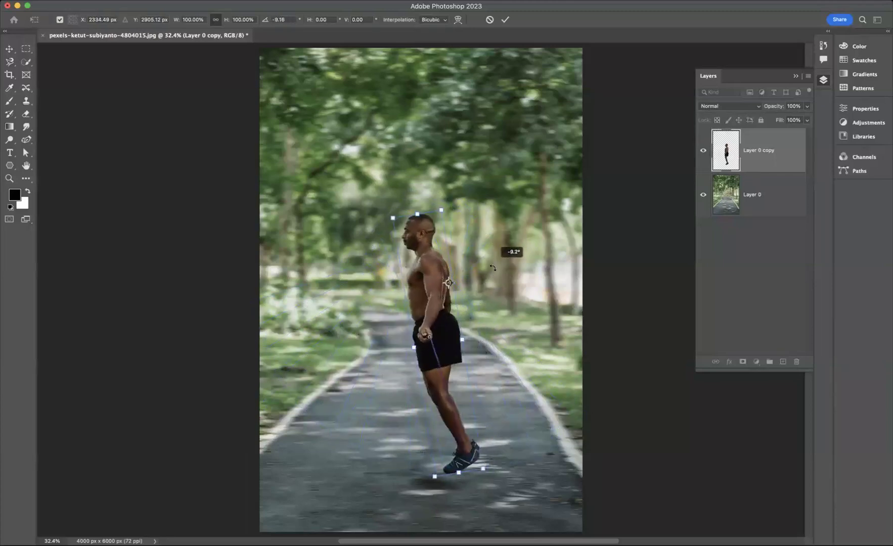
key("ctrl+z")
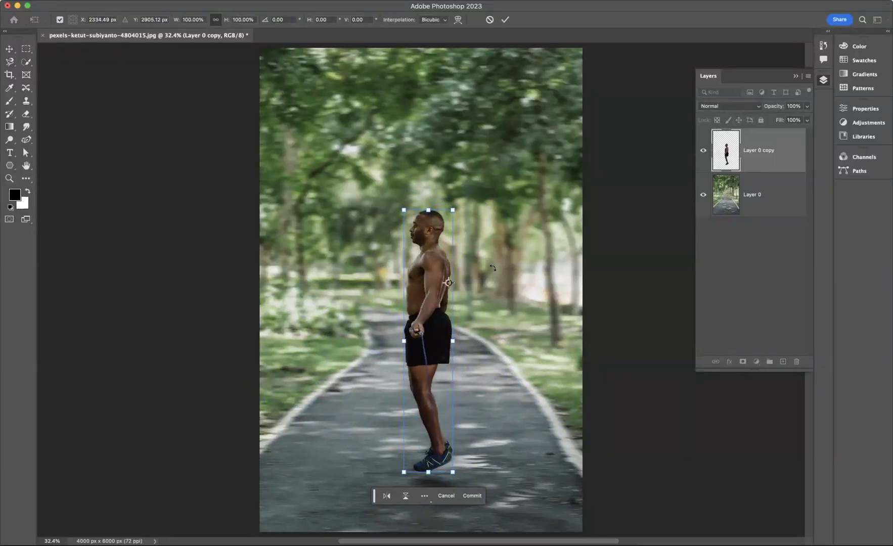
Commit the Free Transform, leaving the man upright and unrotated
key("Return")
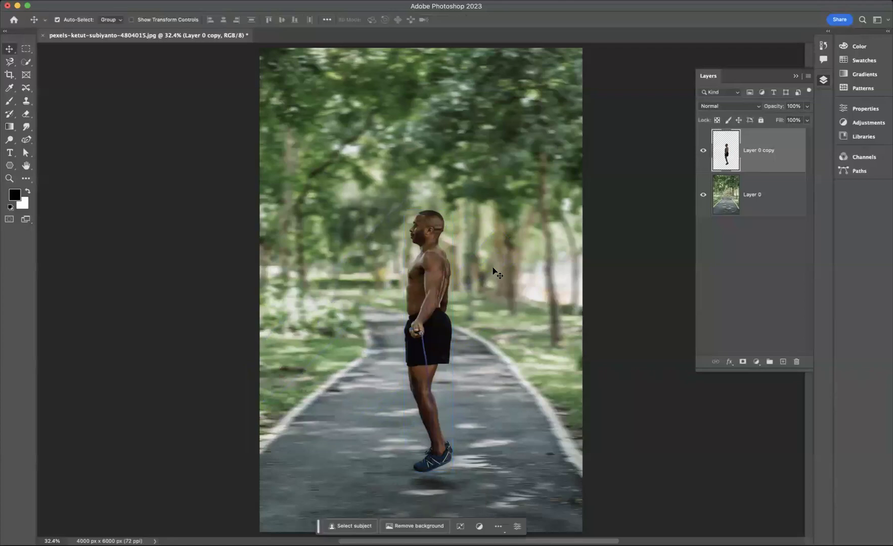